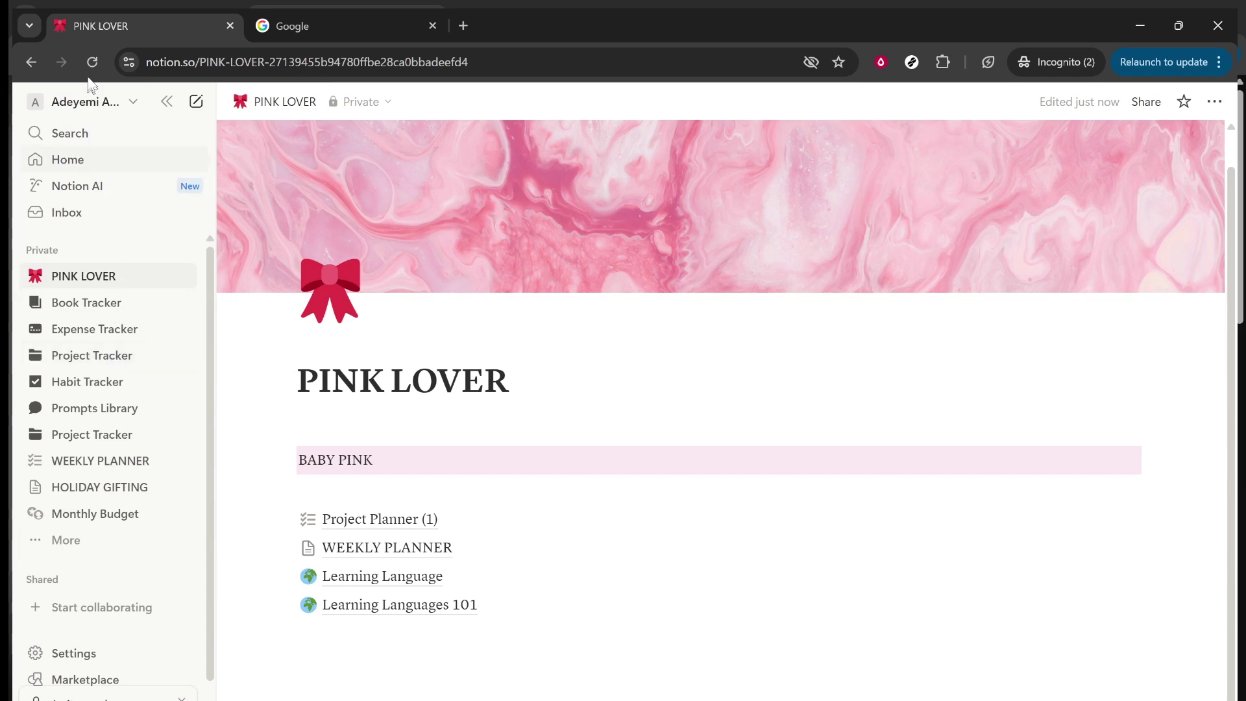
Step: Search Google for "easlo templates" and open Easlo's Notion Templates page from the results
click(280, 26)
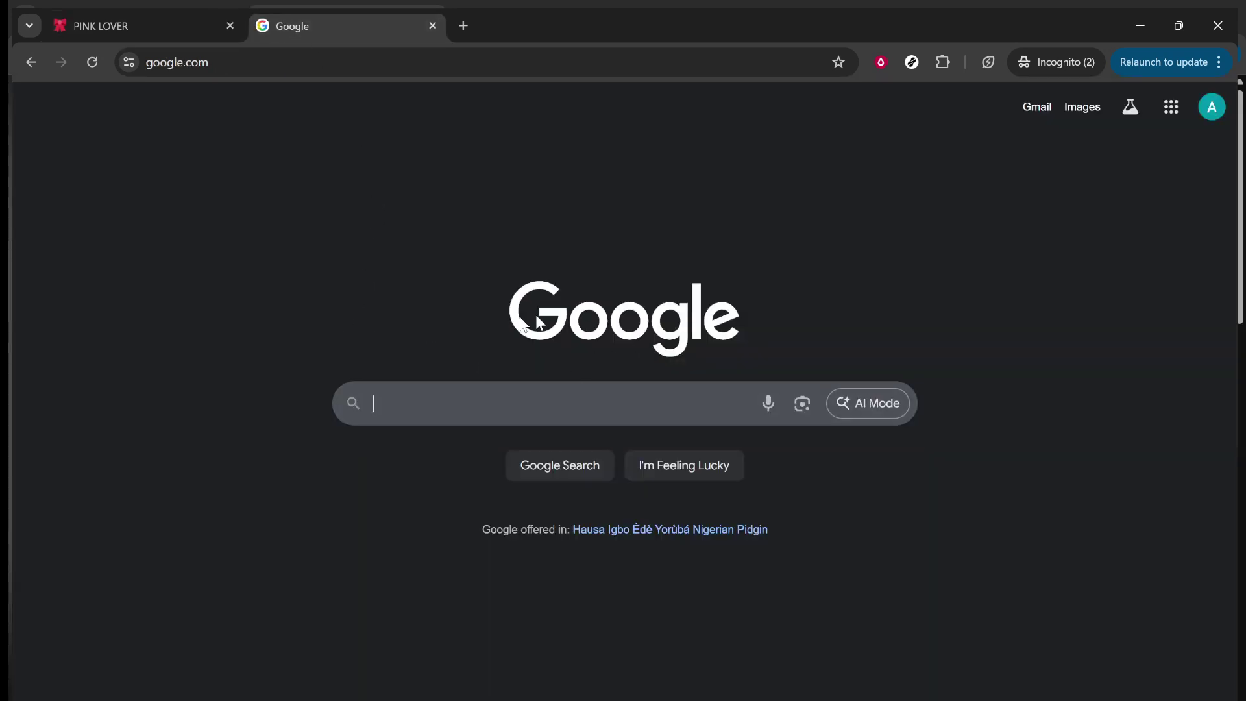
click(362, 411)
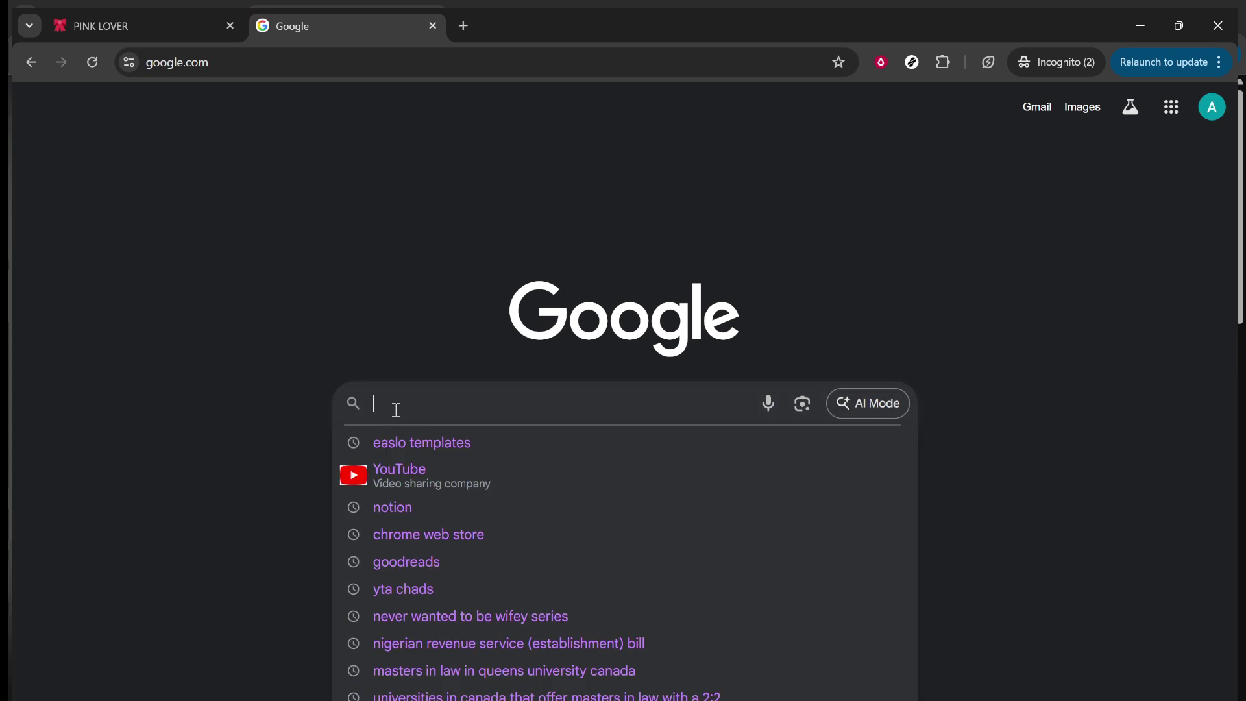
click(415, 440)
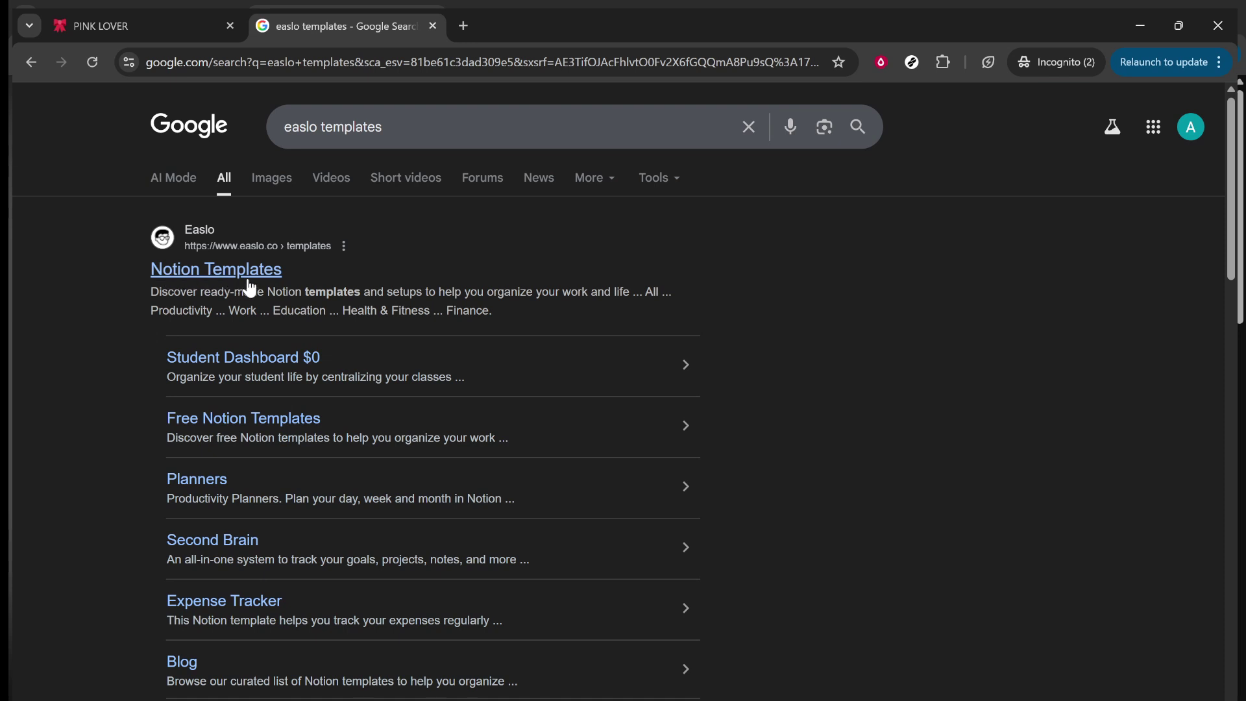
click(250, 285)
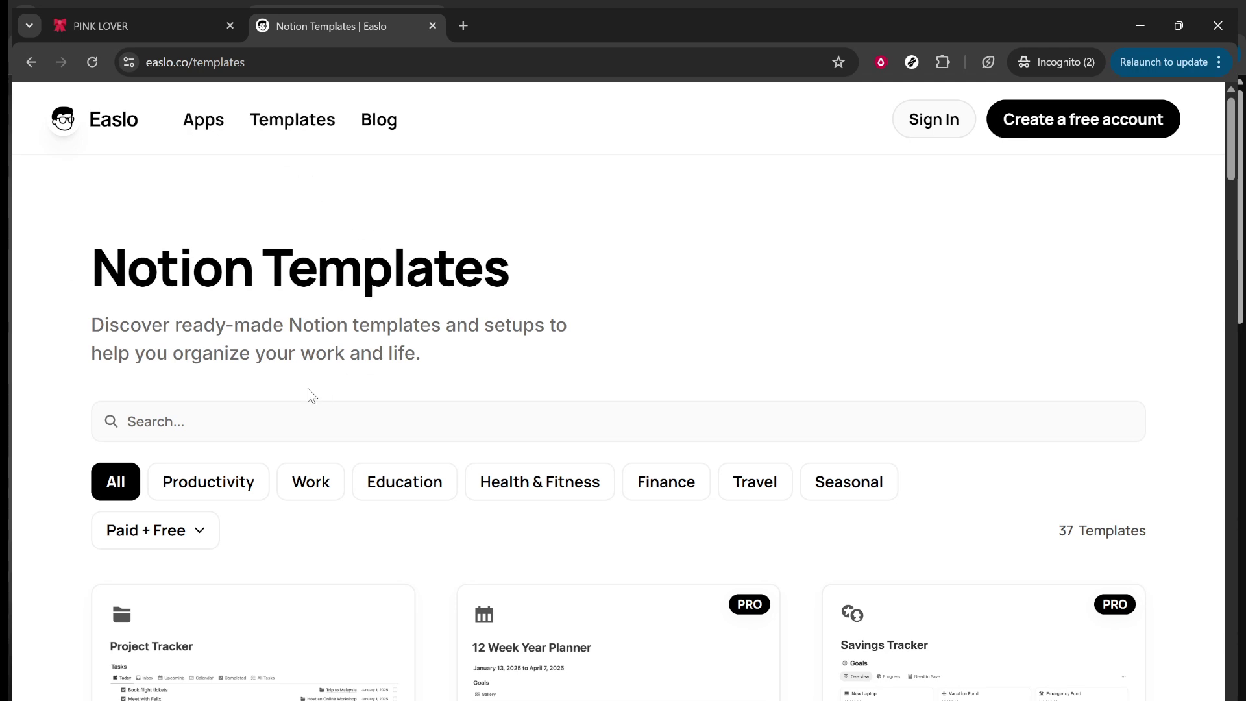
Step: Search Easlo's Free templates for "content" and open the Content Calendar template
click(162, 534)
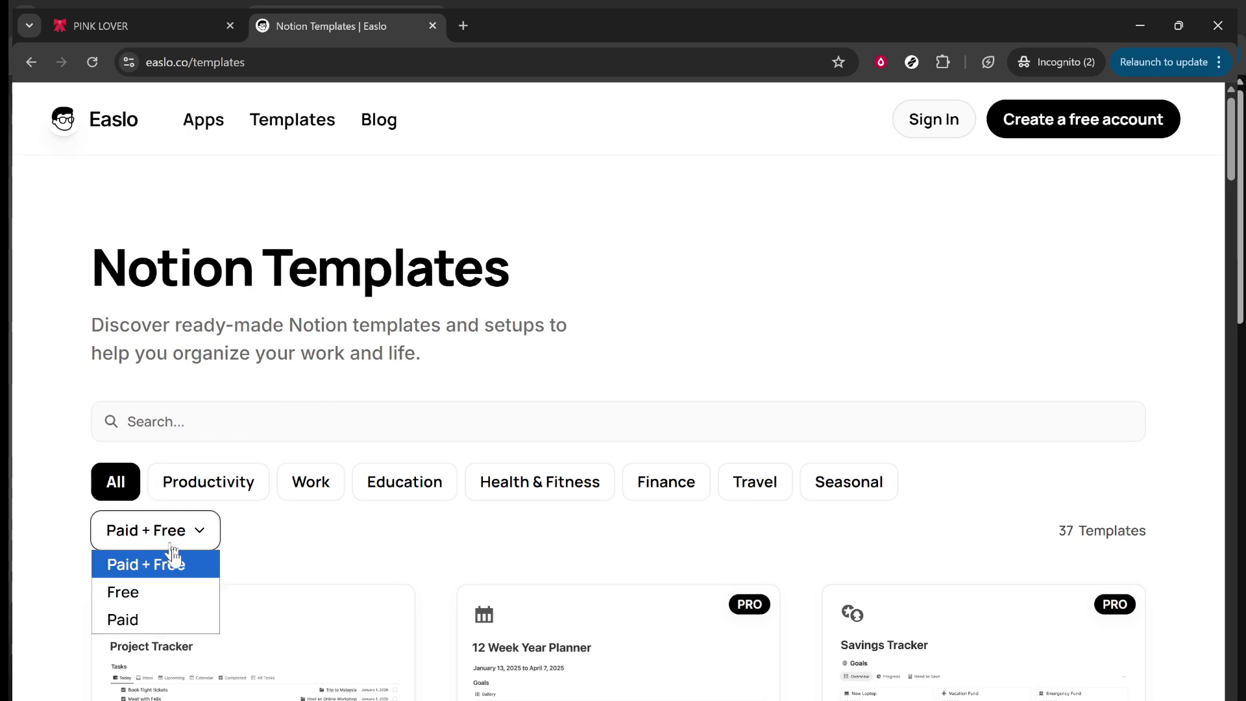
click(154, 590)
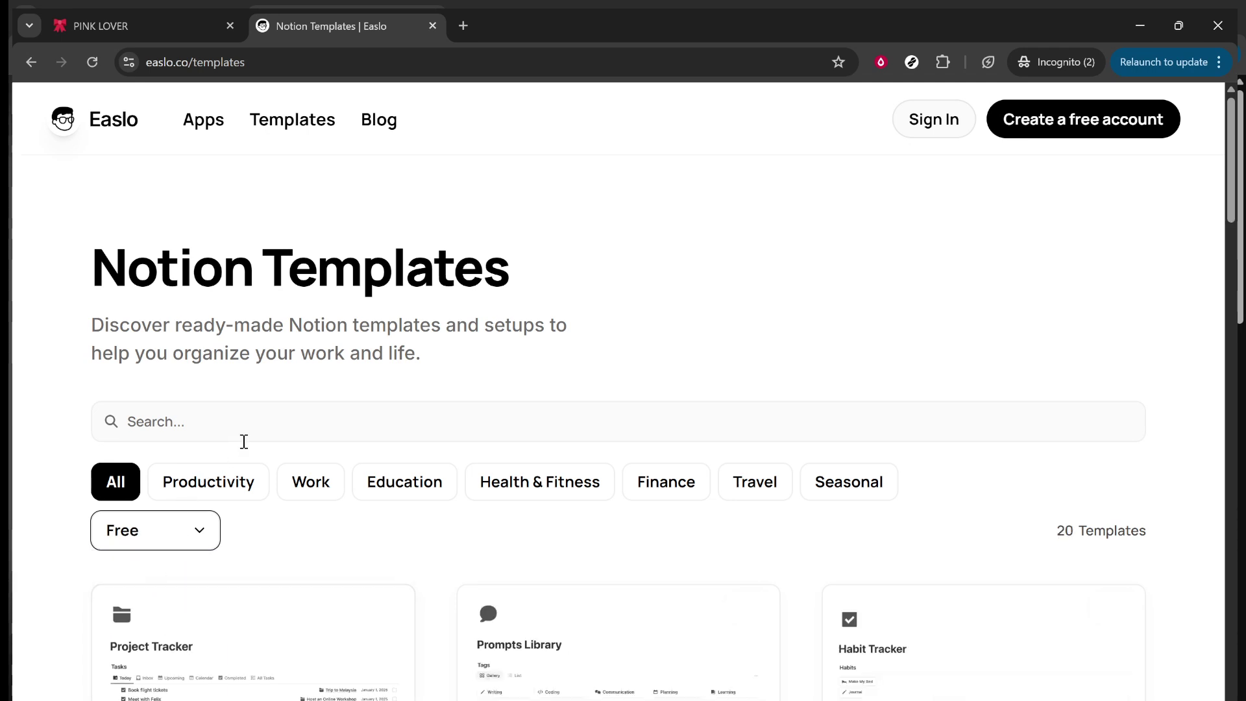
click(222, 415)
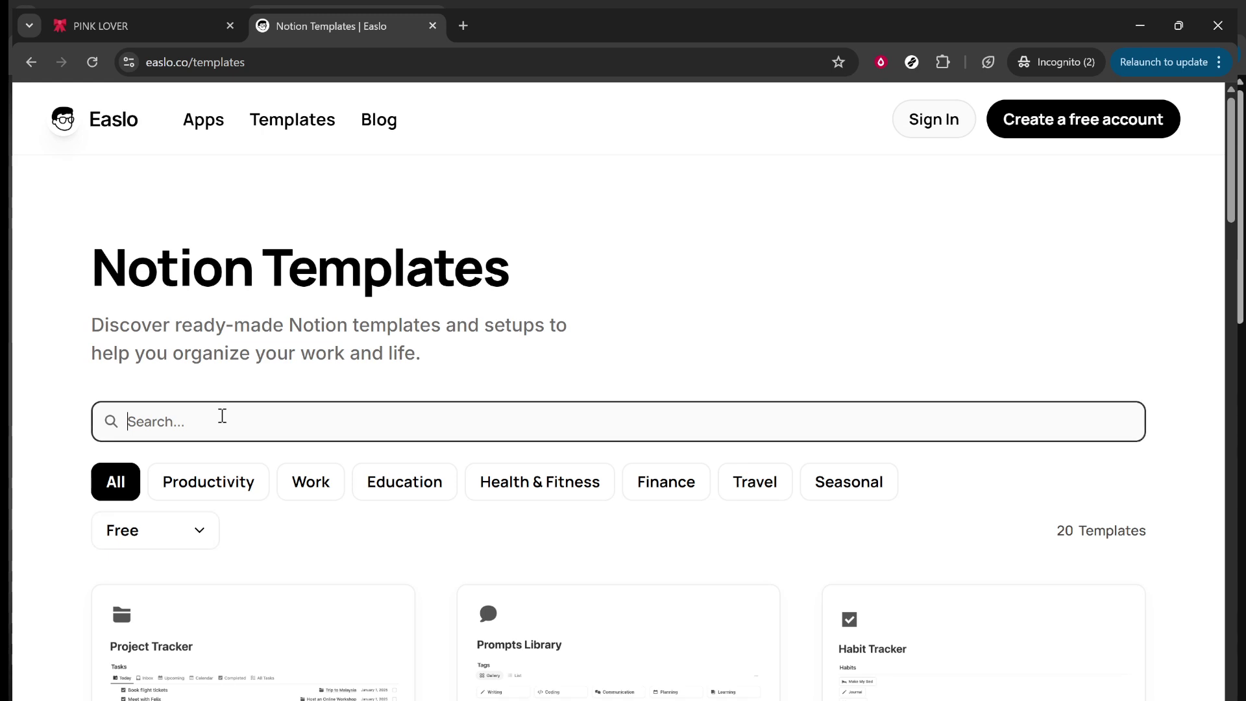
text(co)
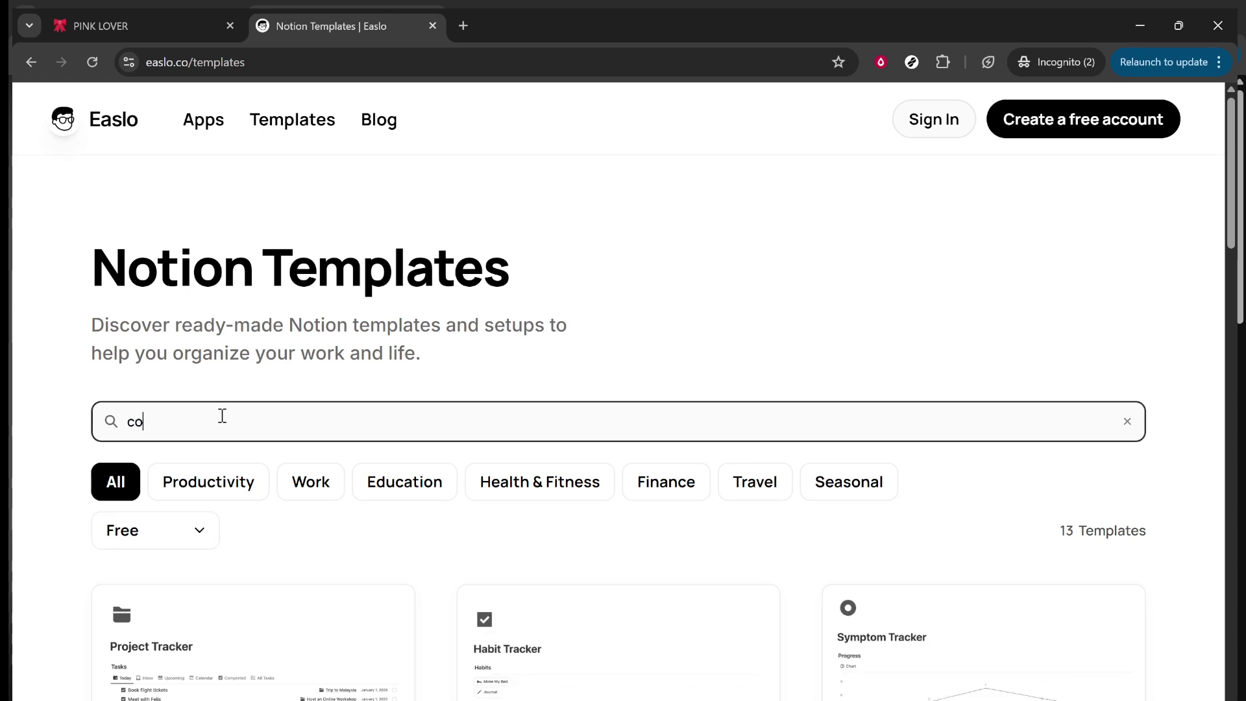
text(ntent)
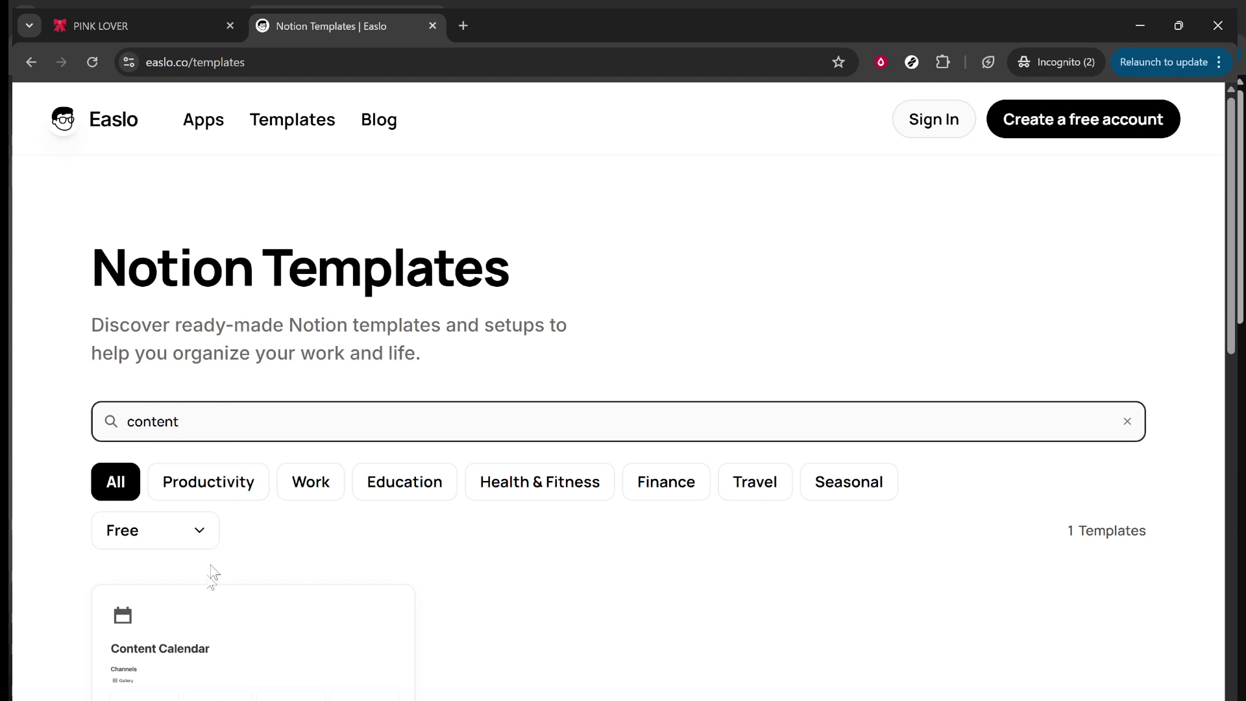
click(203, 607)
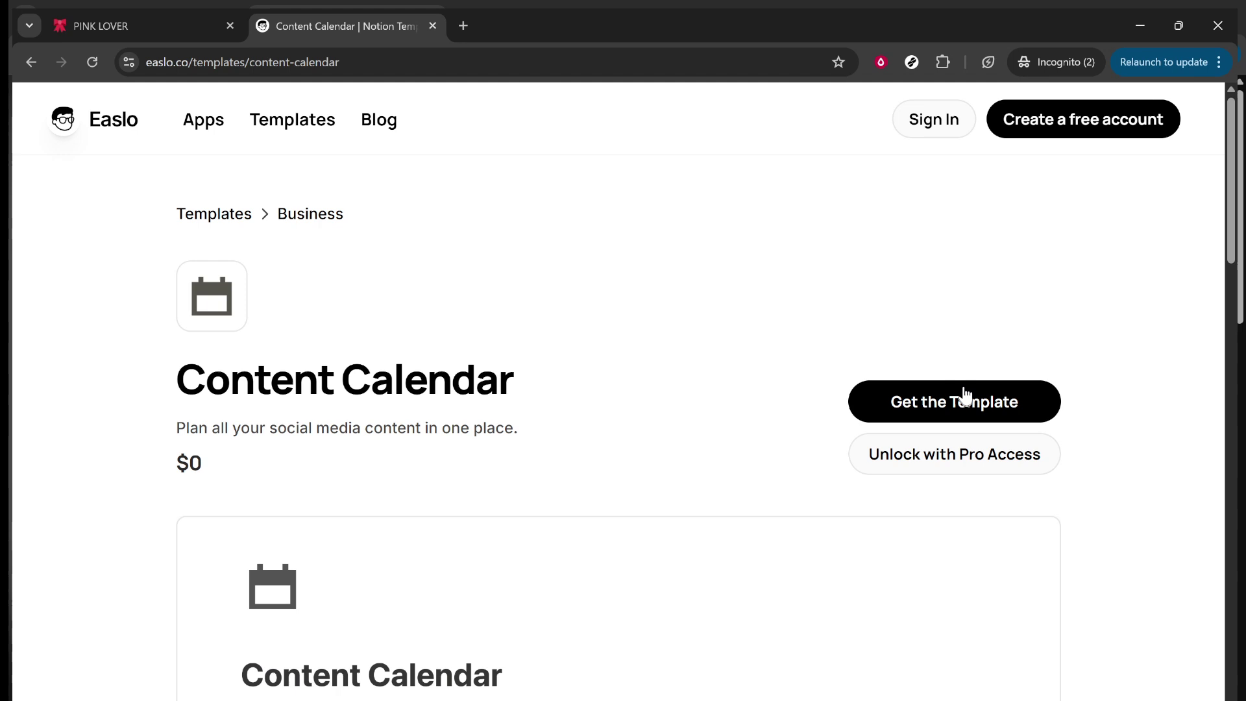
Step: Get the Content Calendar template into the Notion workspace and open the added page
click(965, 398)
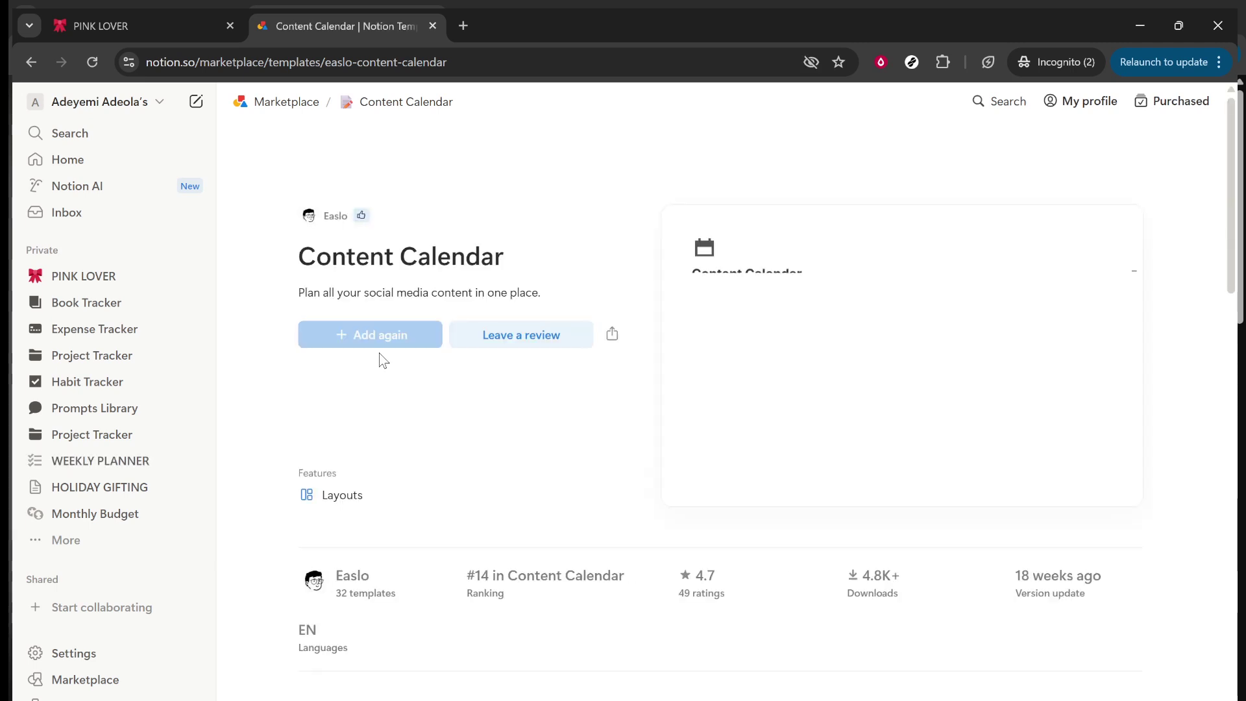
key(ctrl+l)
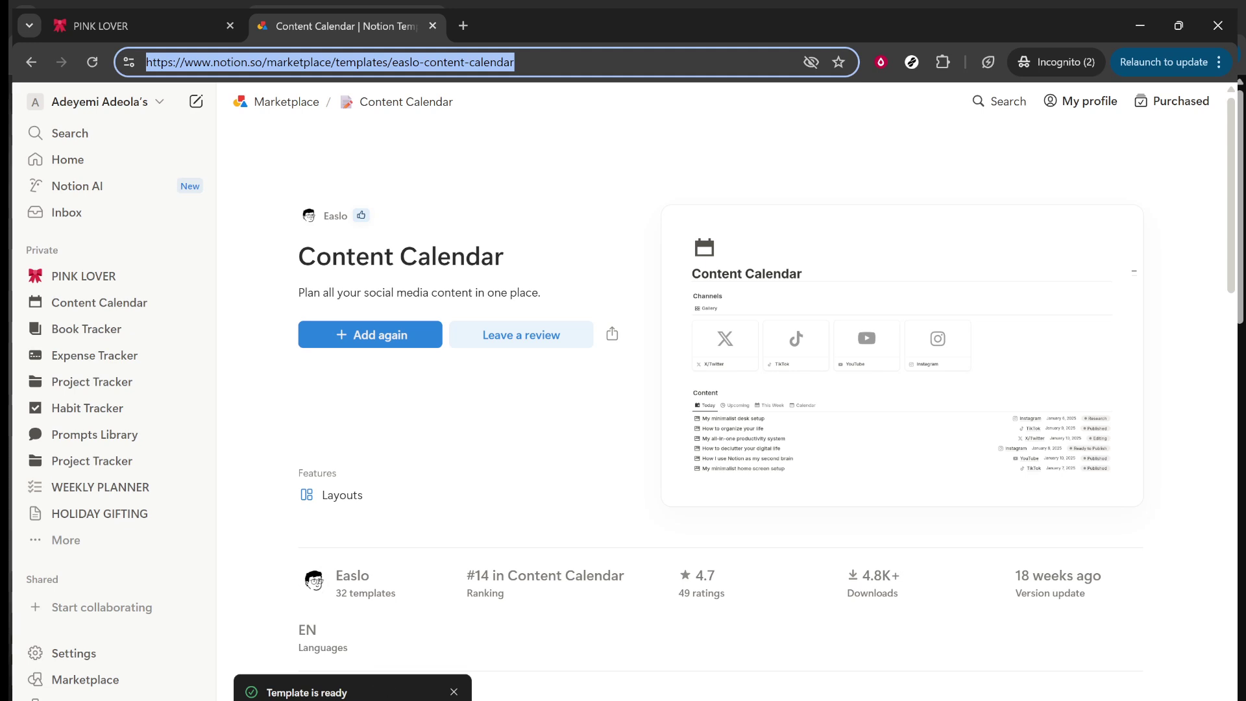
click(353, 695)
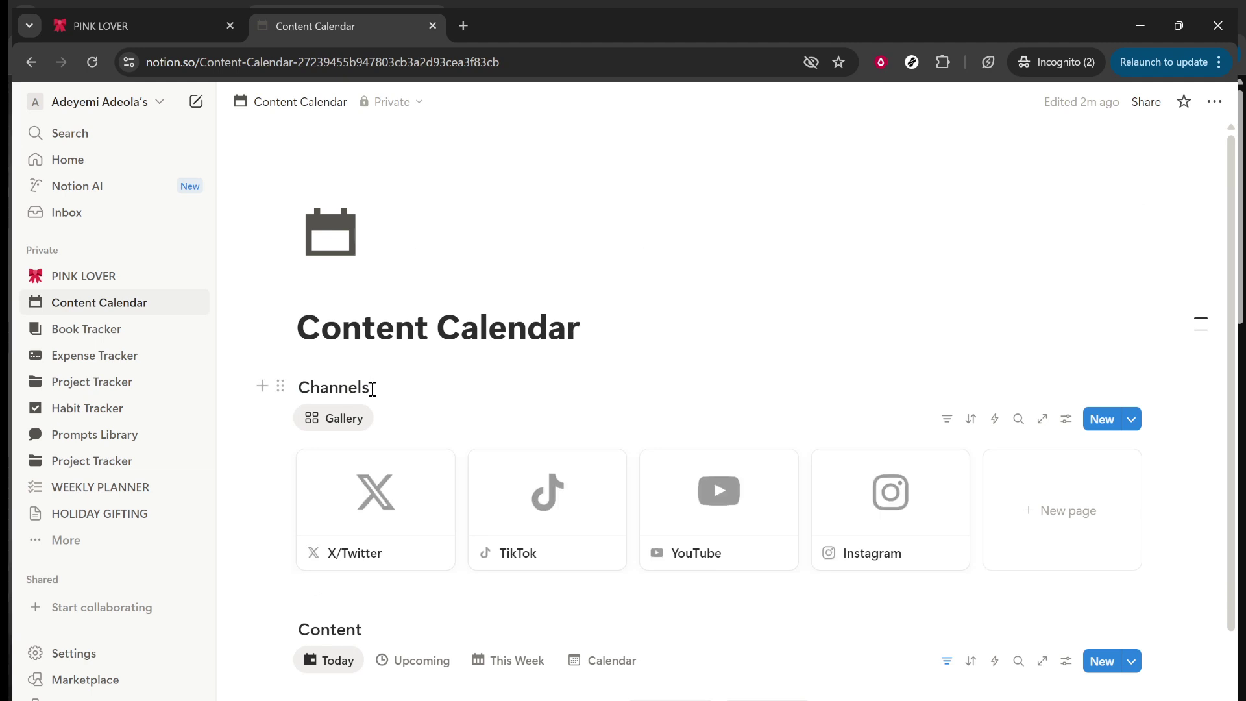
Step: Add a cover to the Content Calendar page, using the graffiti wall photo from an Unsplash search for "con"
key(ctrl+l)
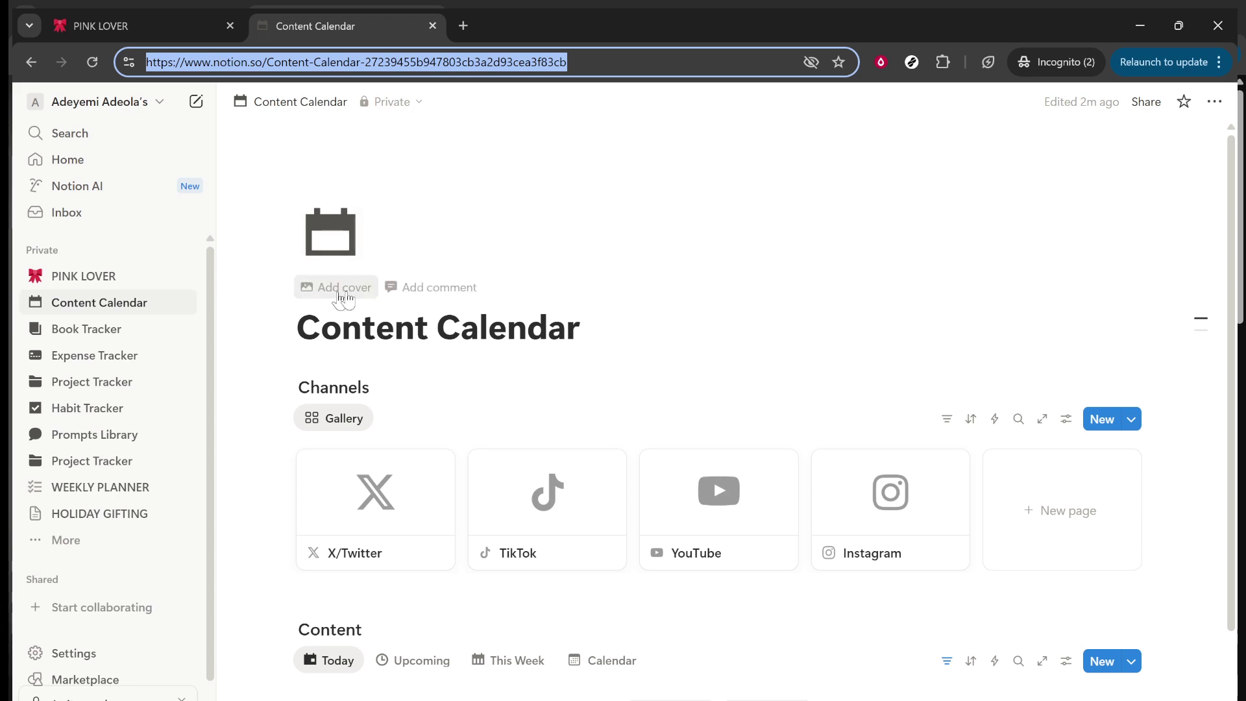
click(322, 300)
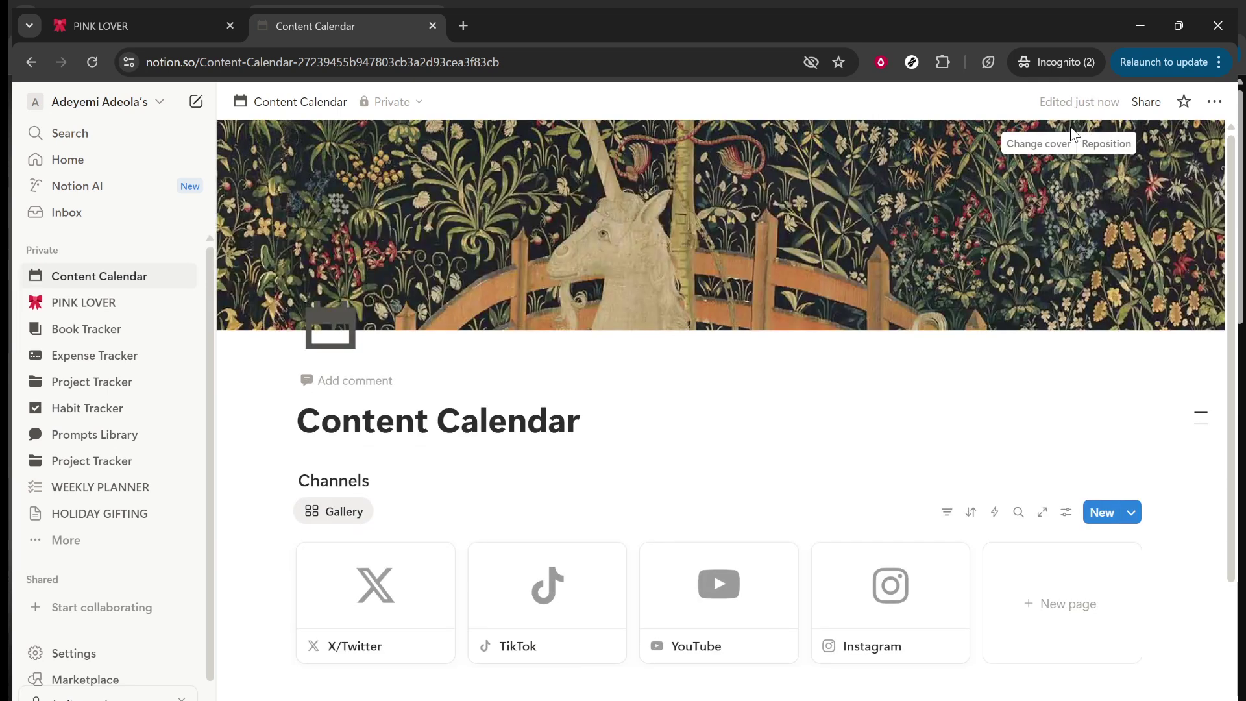
click(1056, 146)
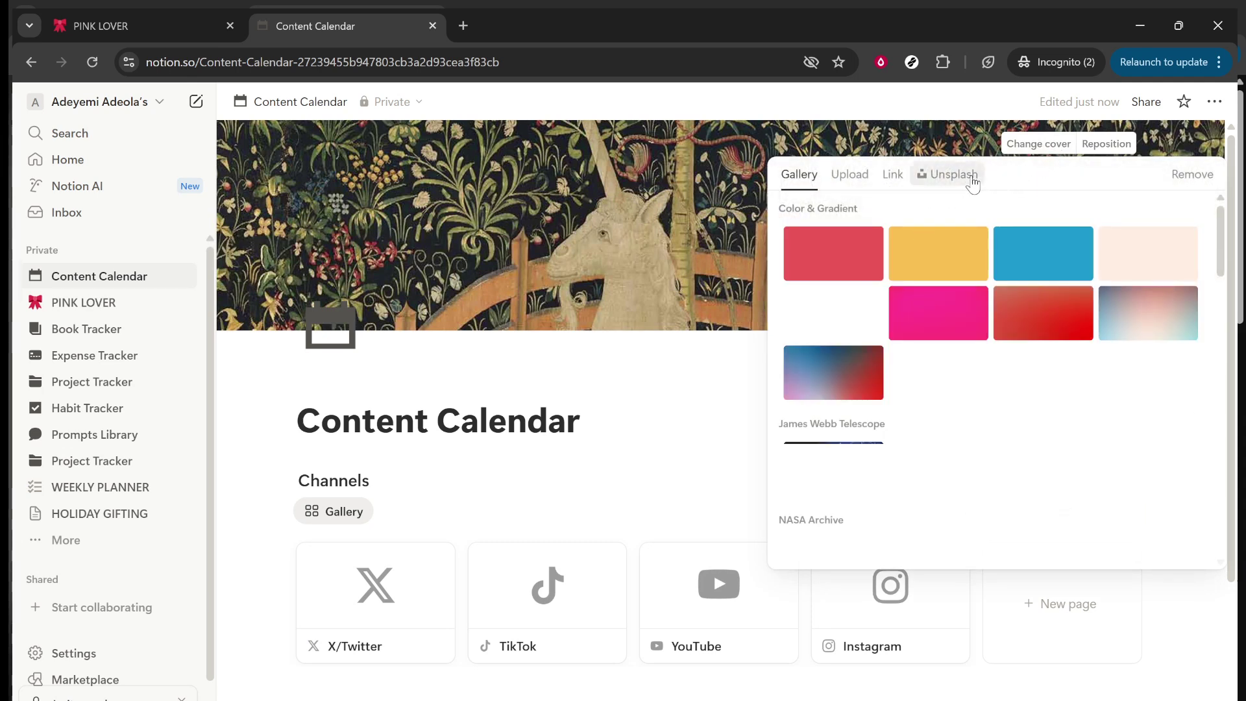
click(973, 180)
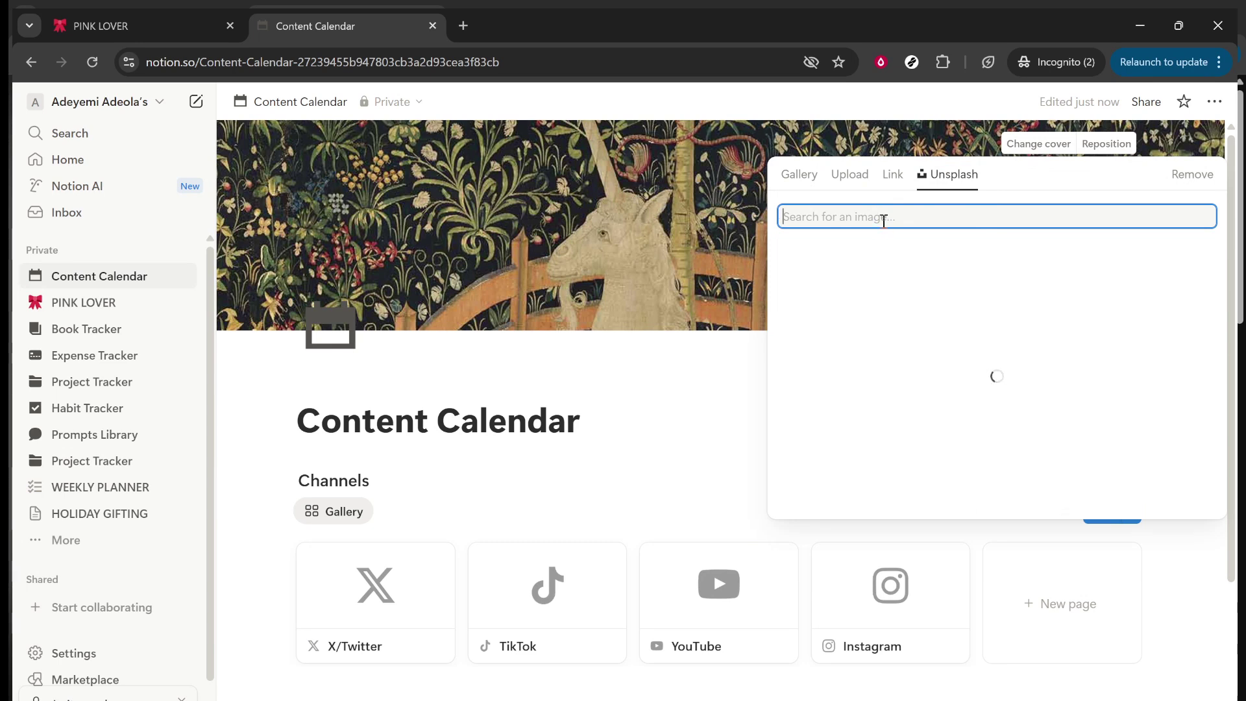
text(con)
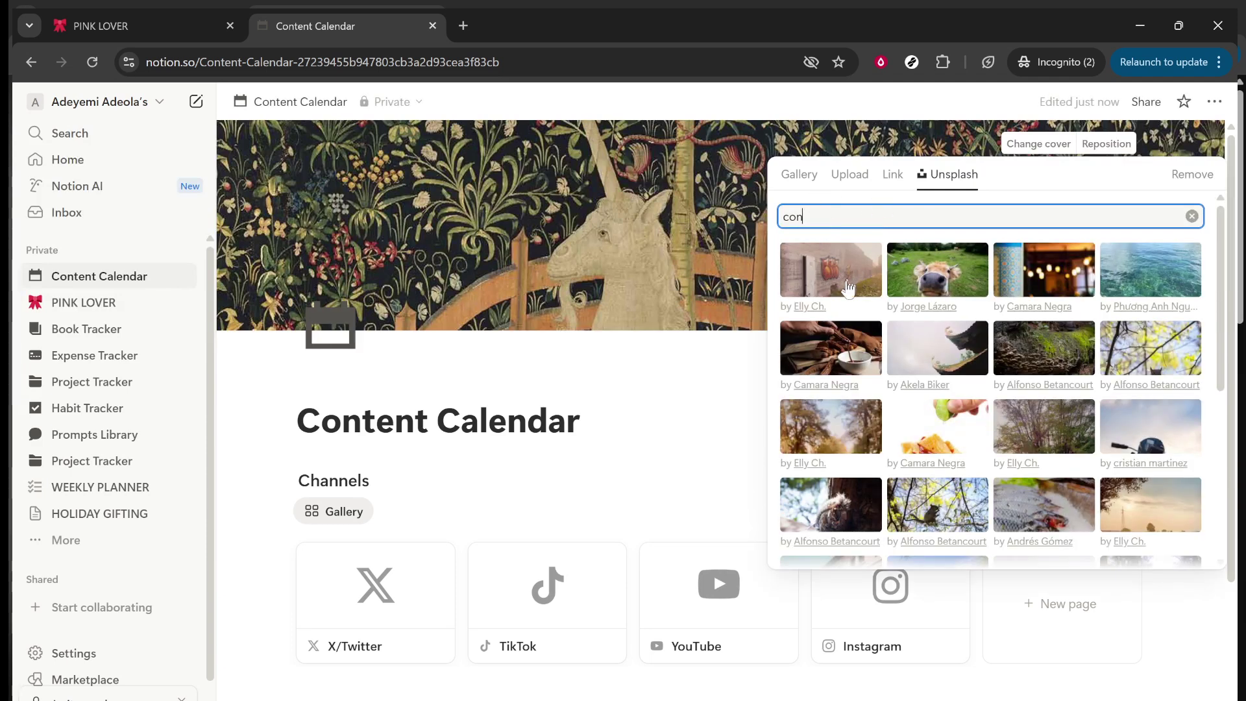
click(843, 298)
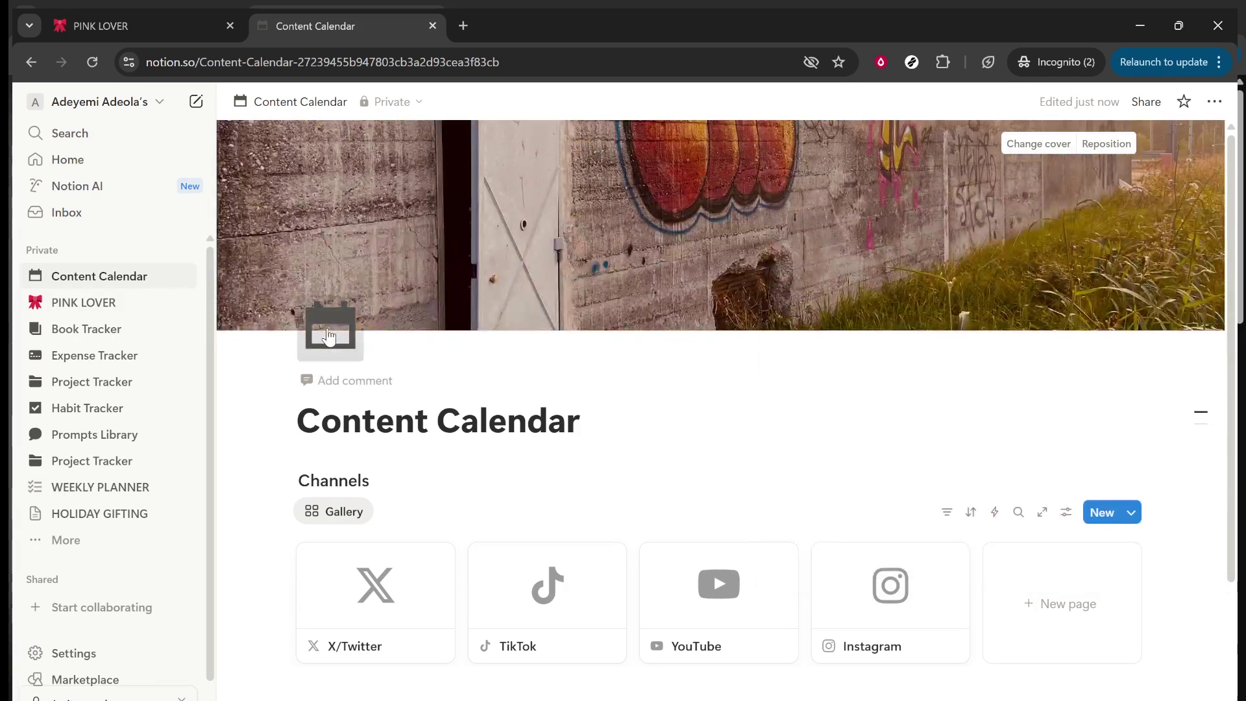
Step: Change the Content Calendar page's icon to the dancing woman emoji
click(328, 336)
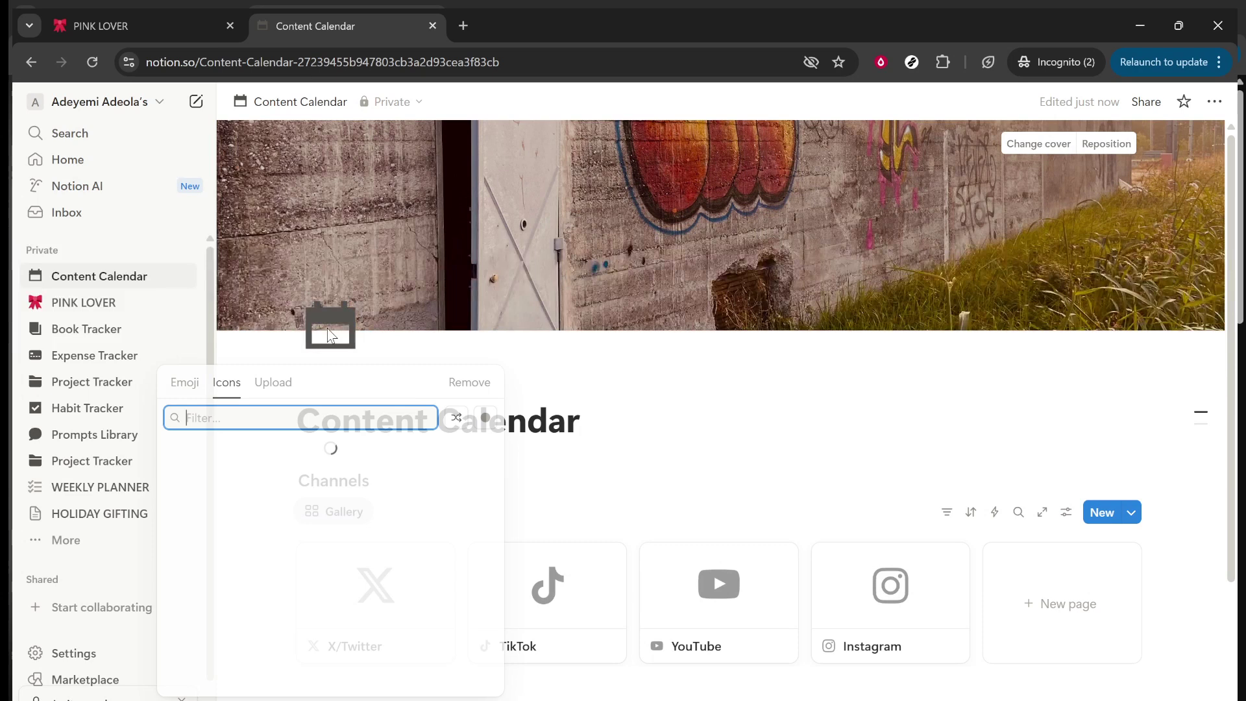
click(174, 388)
click(174, 387)
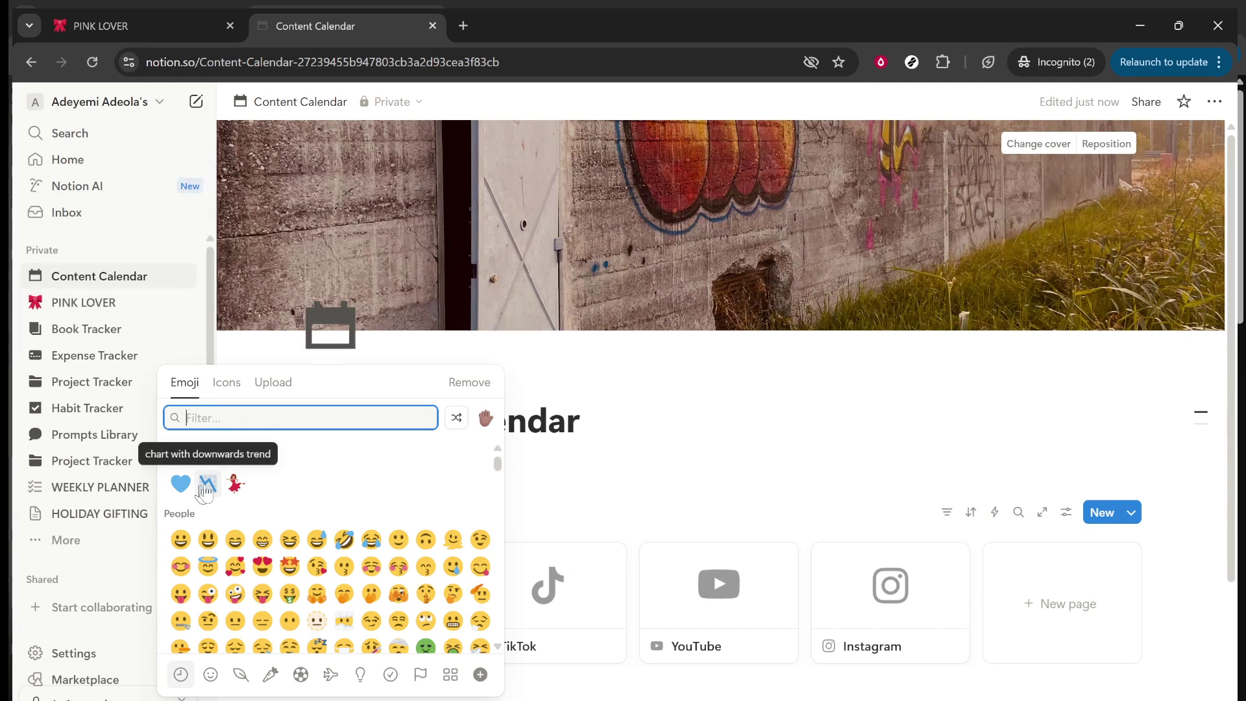
click(235, 485)
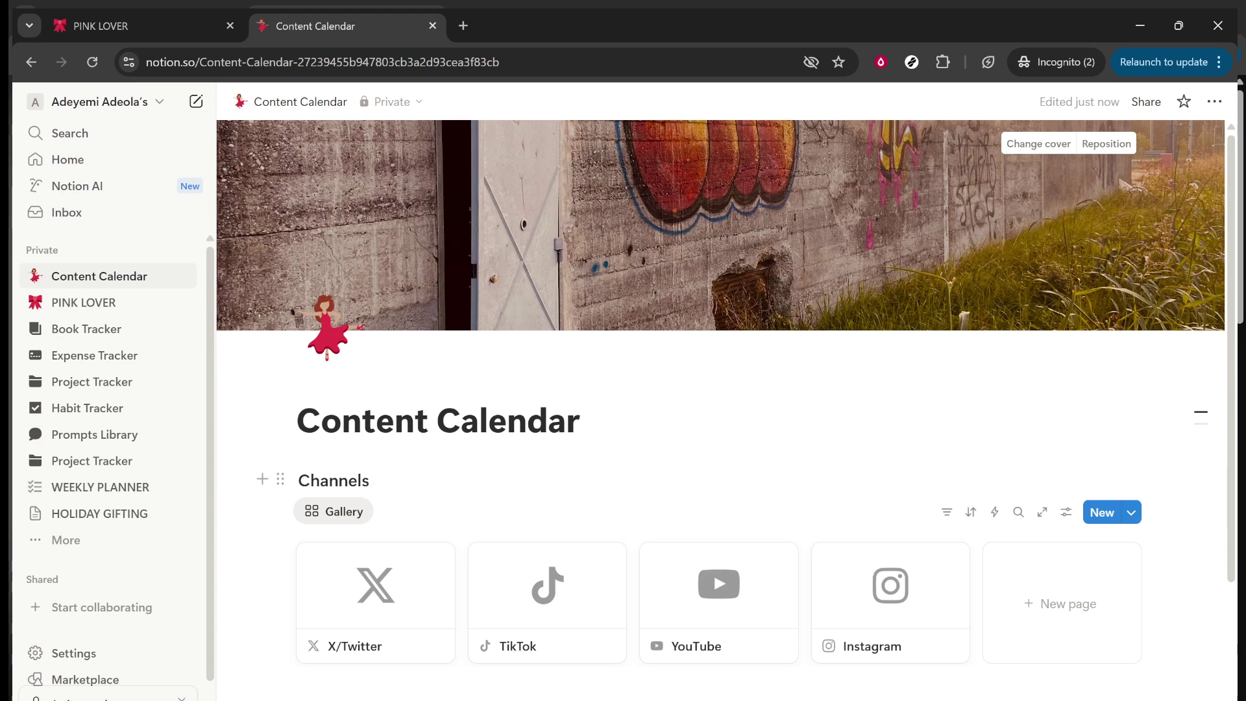
Step: Create a page on September 20, 2025 in the Content database's This Week view, with a cover, and open it full page
scroll(727, 408, down, 4)
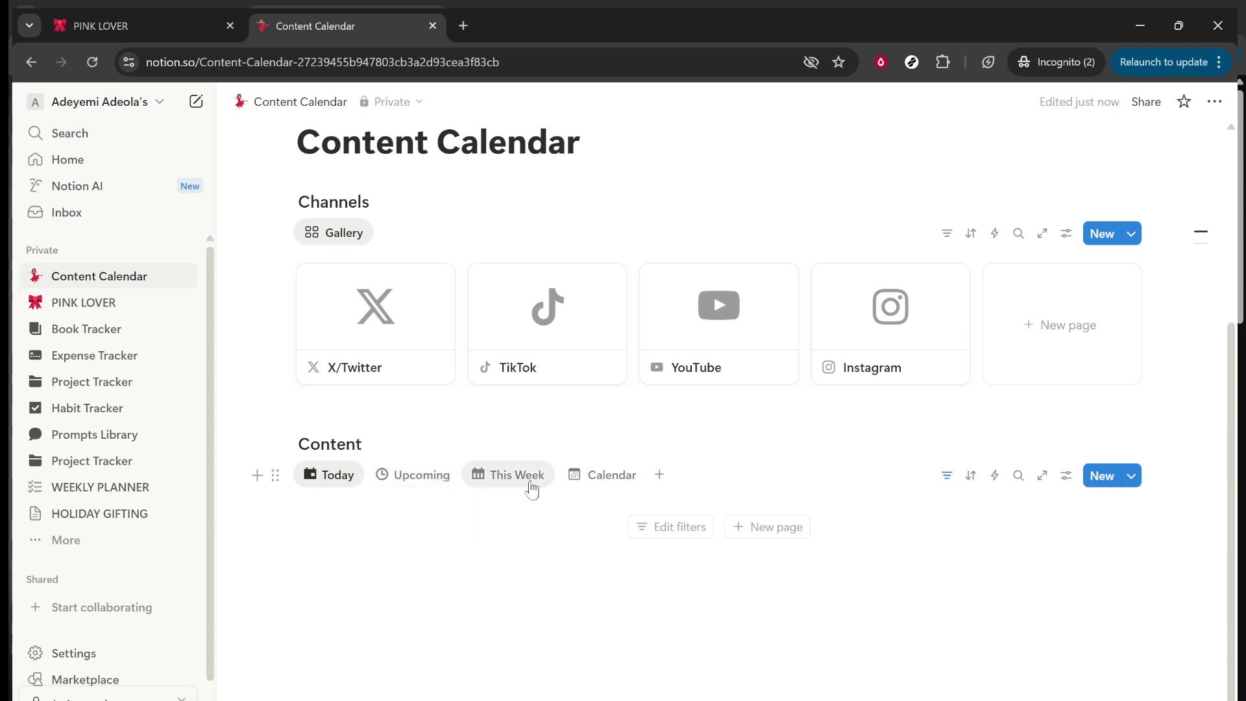
click(529, 485)
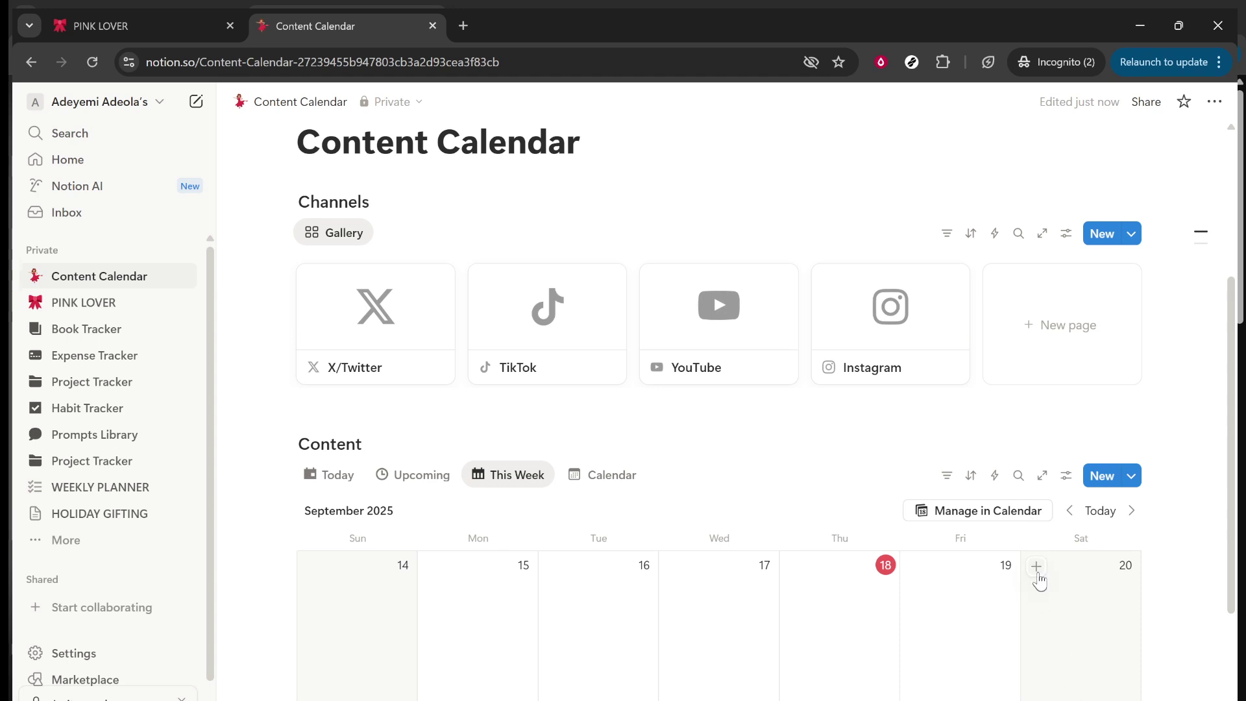
click(1036, 570)
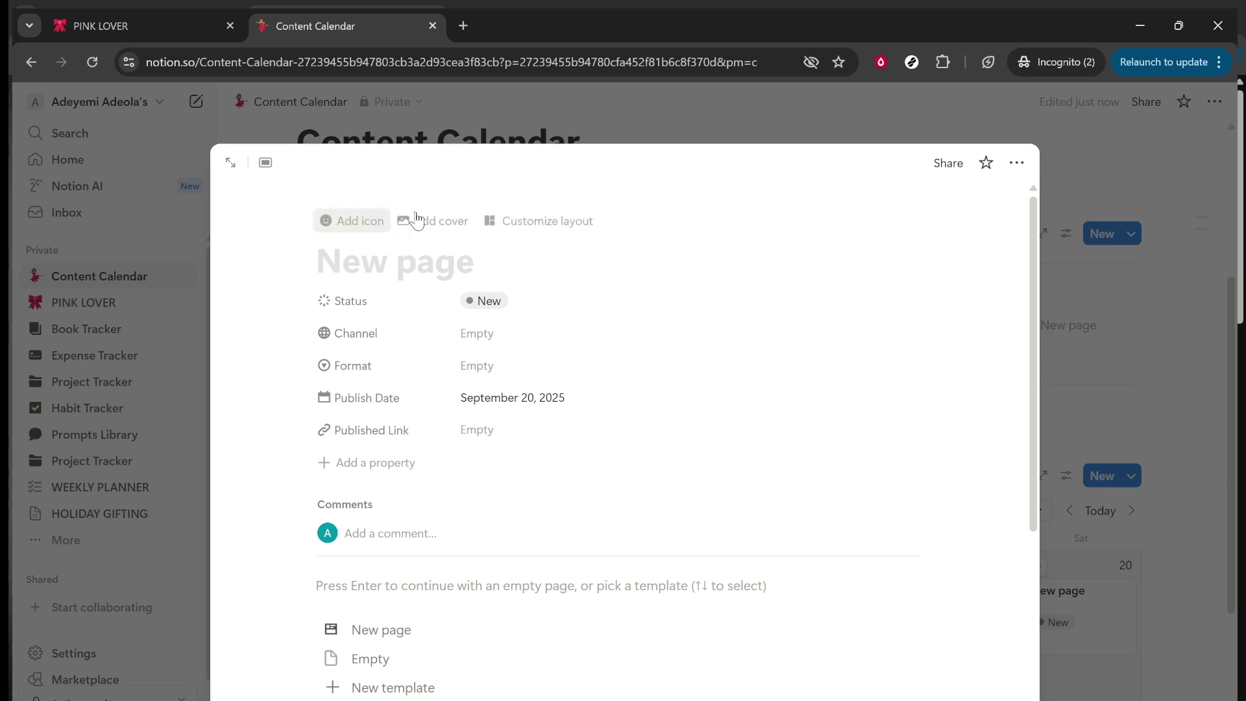
click(428, 221)
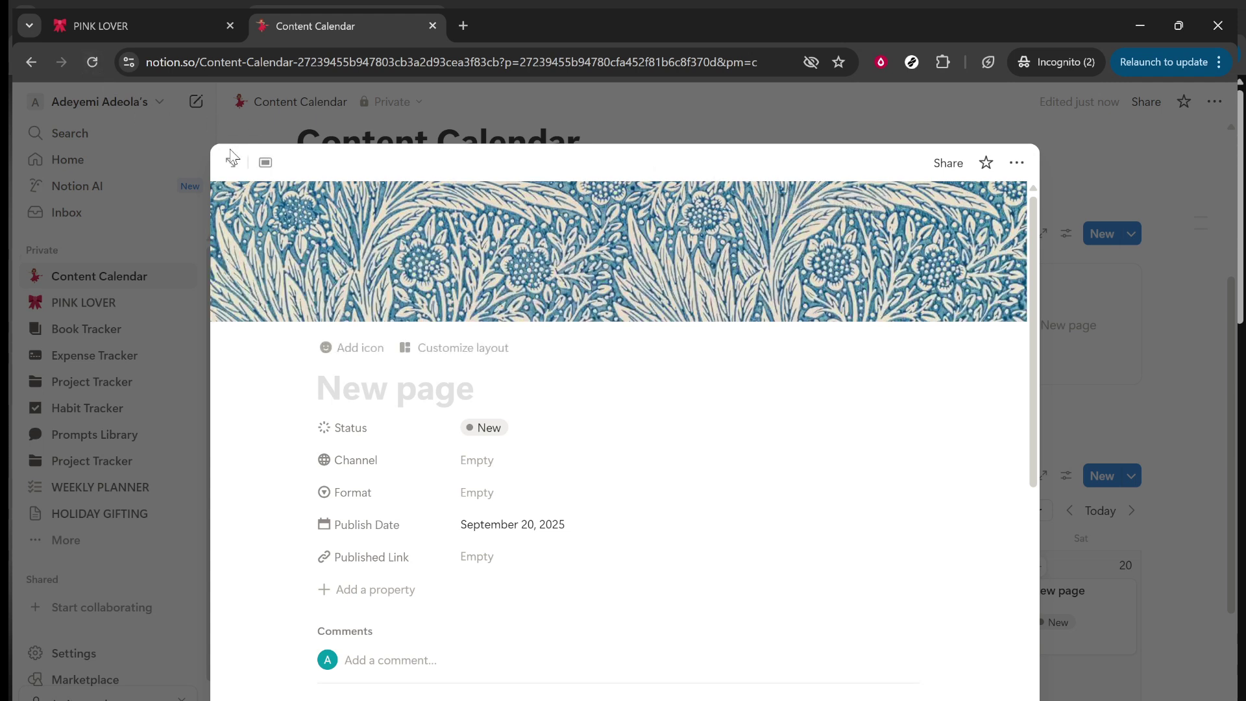
click(233, 159)
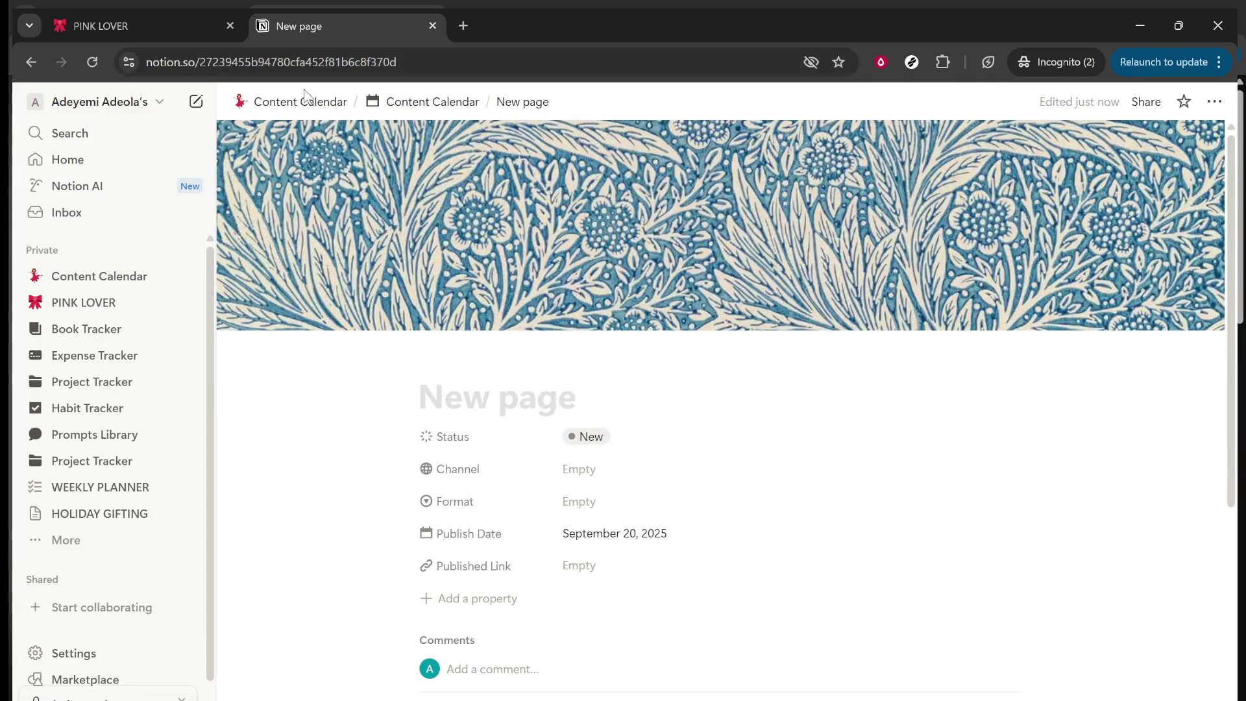
Step: Return to the main Content Calendar page, add a new channel to the Channels gallery and open it full page
click(300, 106)
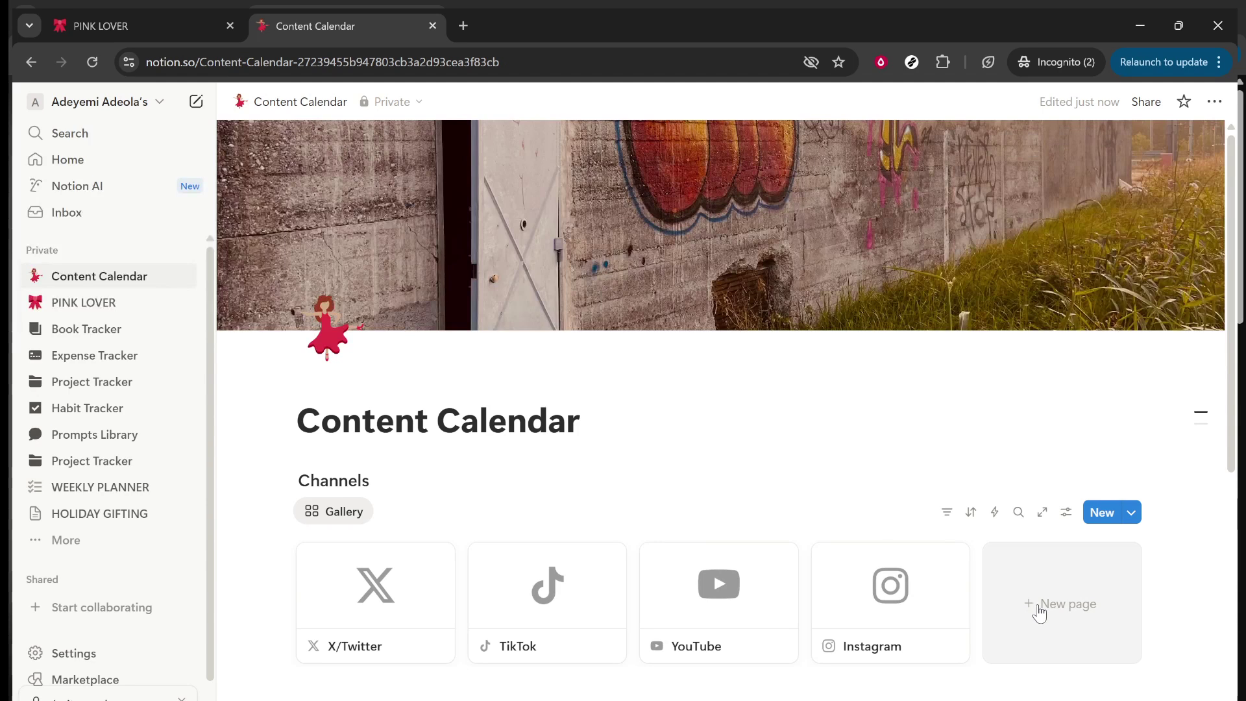
click(1039, 612)
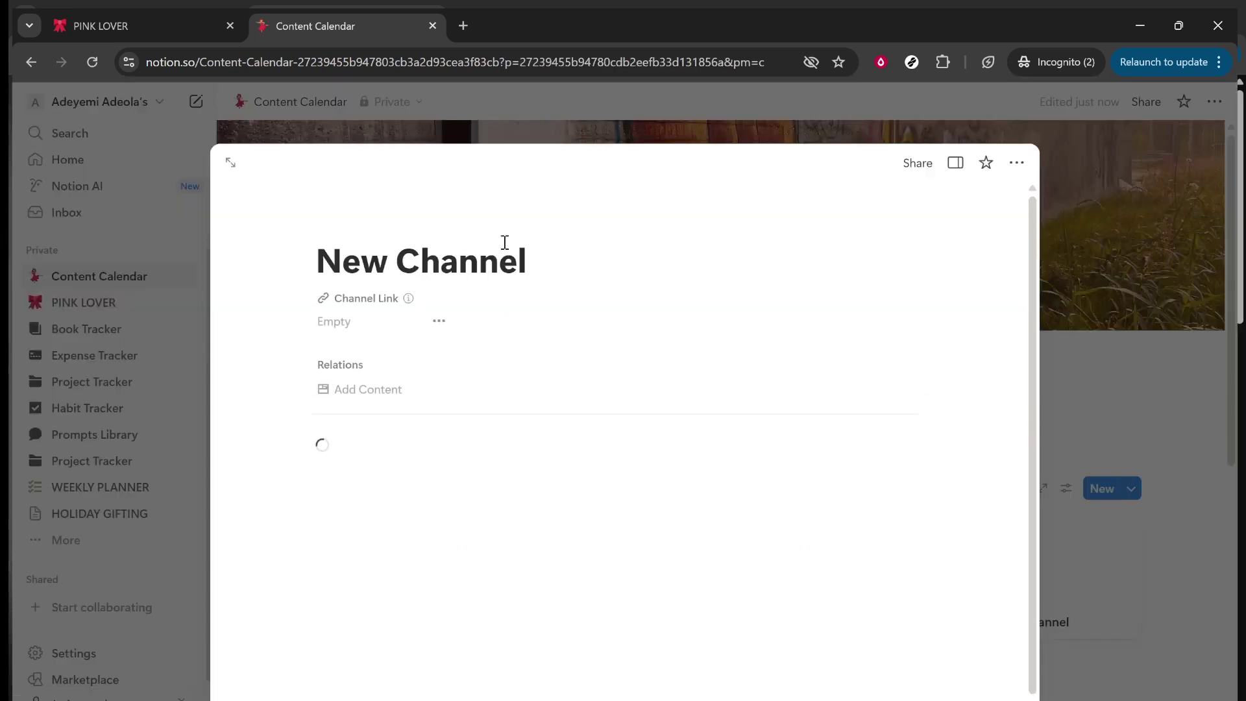
click(232, 166)
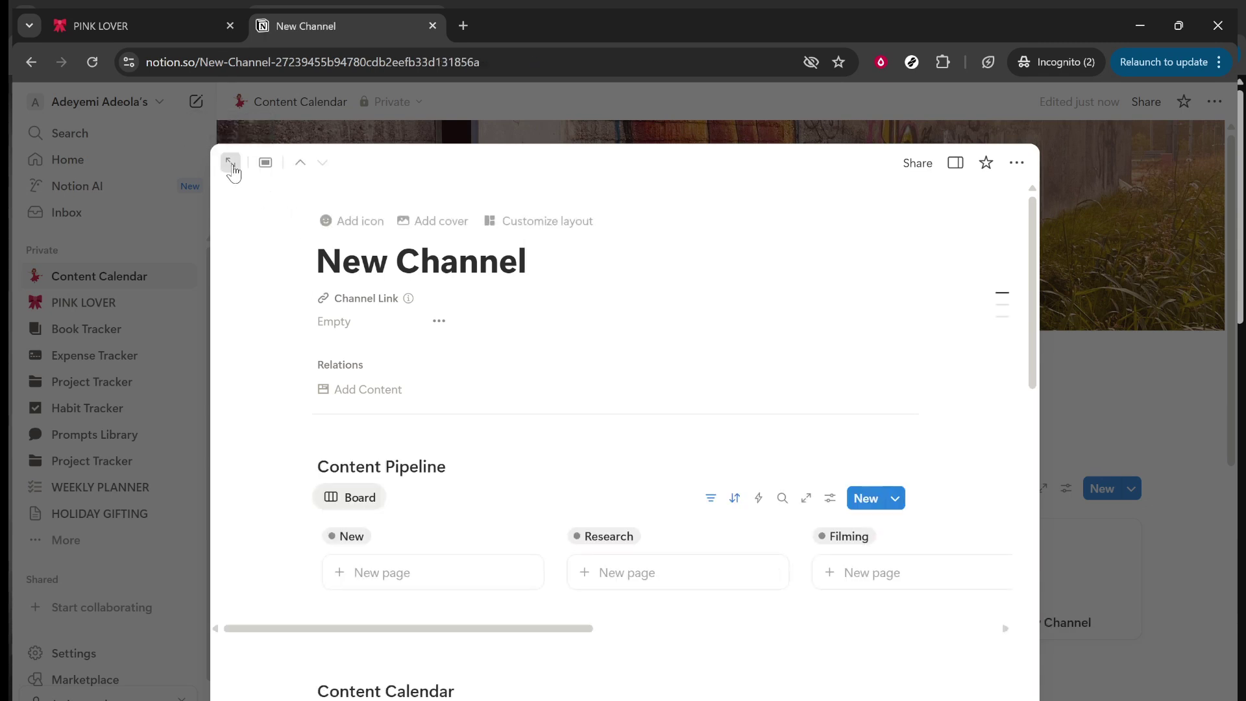